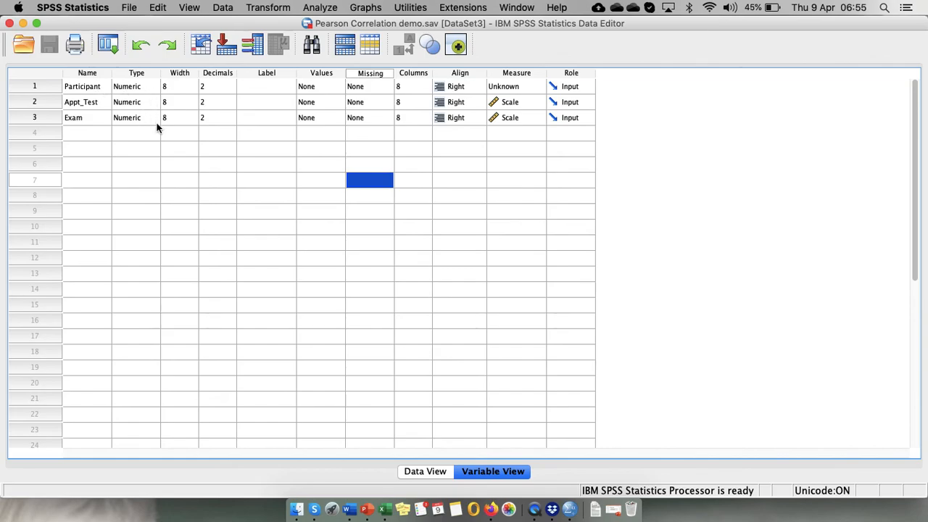
- Set the decimals of the Participant, Appt_Test and Exam variables to 0
{"action": "left_click", "coordinate": [231, 86]}
{"action": "left_click", "coordinate": [231, 84]}
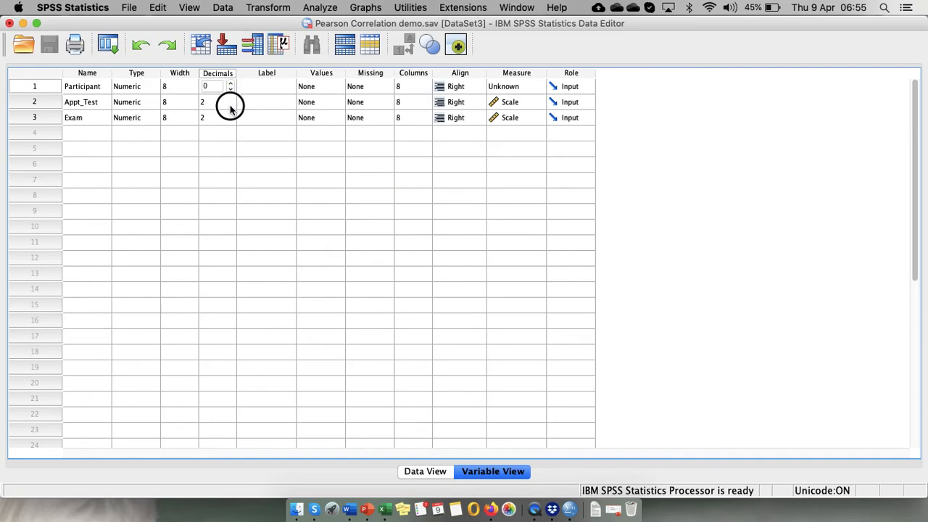
{"action": "left_click", "coordinate": [231, 106]}
{"action": "left_click", "coordinate": [230, 106]}
{"action": "left_click", "coordinate": [232, 121]}
{"action": "left_click", "coordinate": [231, 121]}
{"action": "left_click", "coordinate": [231, 121]}
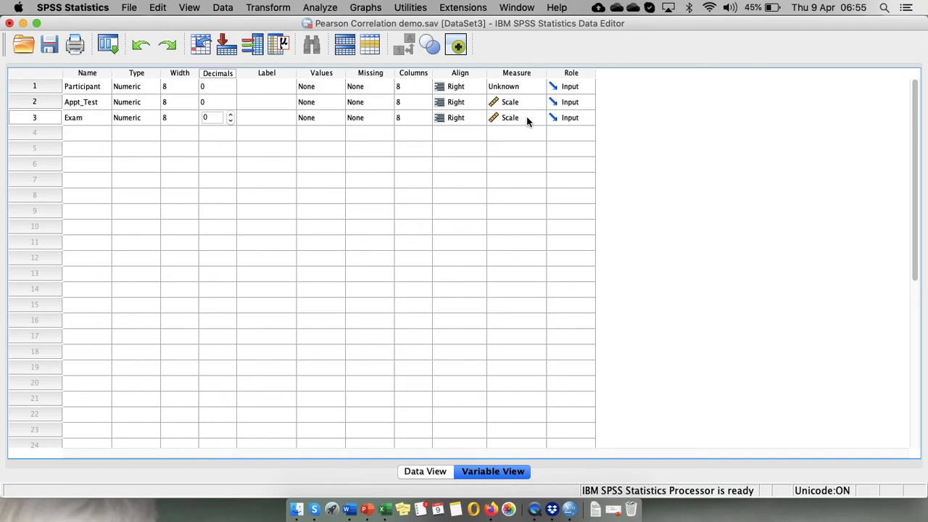
- Return to the data and set up an Explore analysis with Appt_Test and Exam as the dependent variables
{"action": "left_click", "coordinate": [435, 472]}
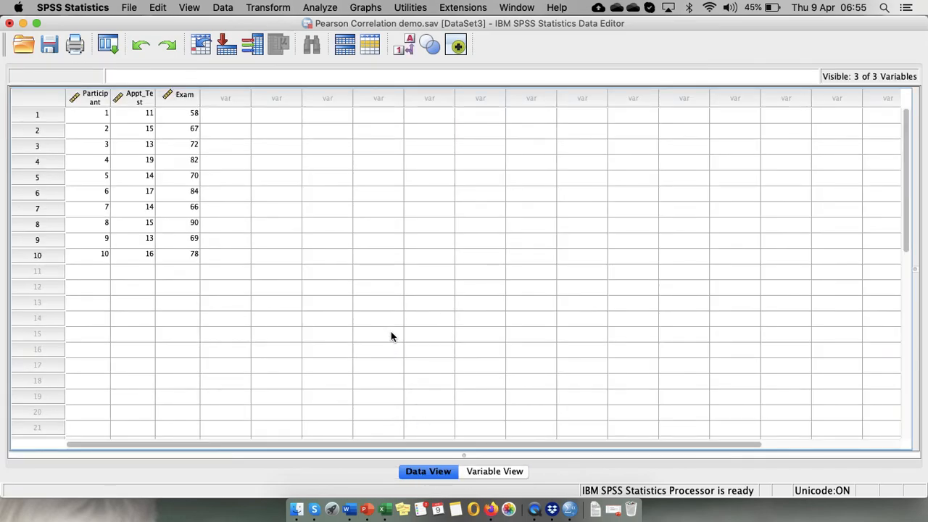
{"action": "left_click", "coordinate": [319, 10]}
{"action": "mouse_move", "coordinate": [477, 27]}
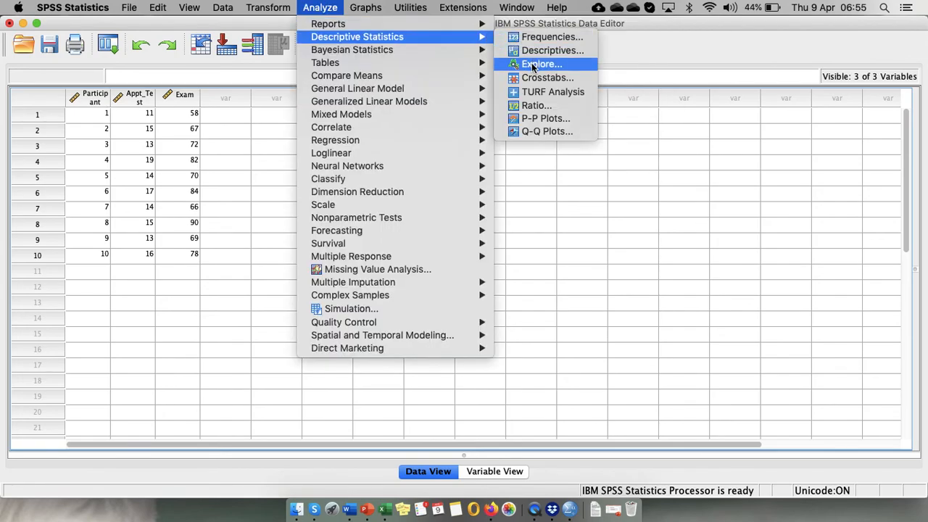
{"action": "left_click", "coordinate": [533, 66]}
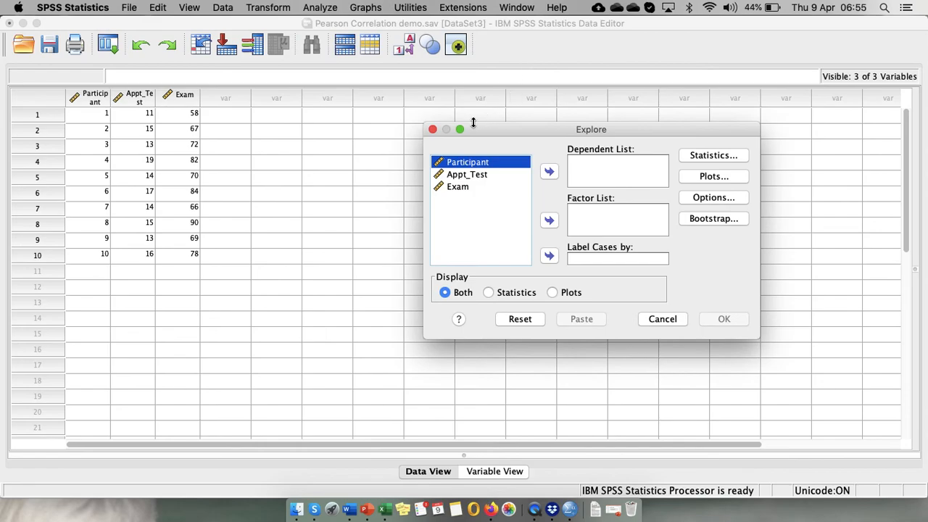
{"action": "left_click", "coordinate": [462, 177]}
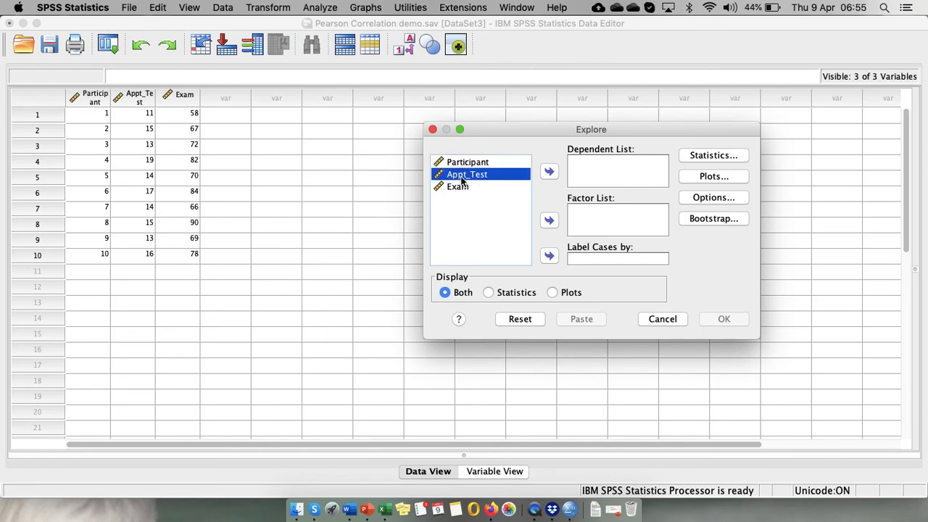
{"action": "left_click", "coordinate": [459, 187], "text": "shift"}
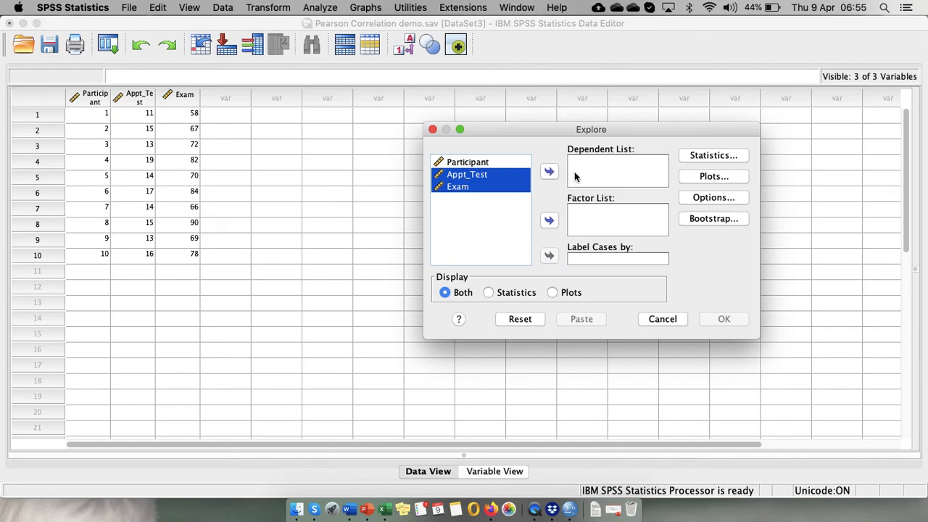
{"action": "left_click", "coordinate": [550, 174]}
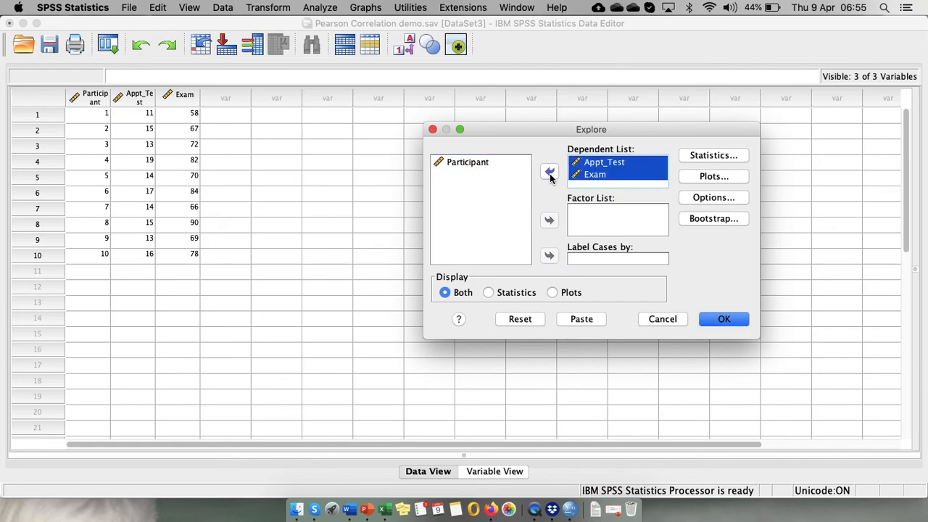
- Add Outliers to the statistics of the Explore analysis
{"action": "left_click", "coordinate": [731, 161]}
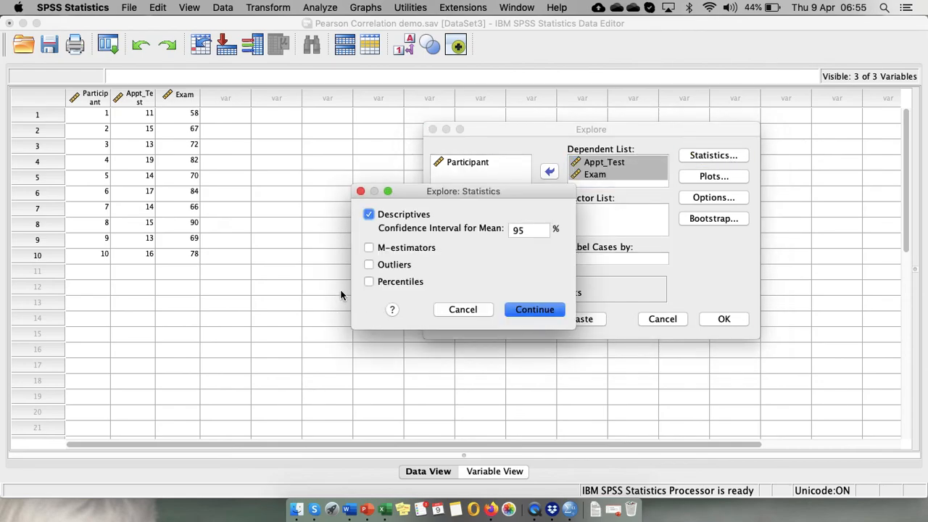
{"action": "left_click", "coordinate": [369, 264]}
{"action": "left_click", "coordinate": [530, 310]}
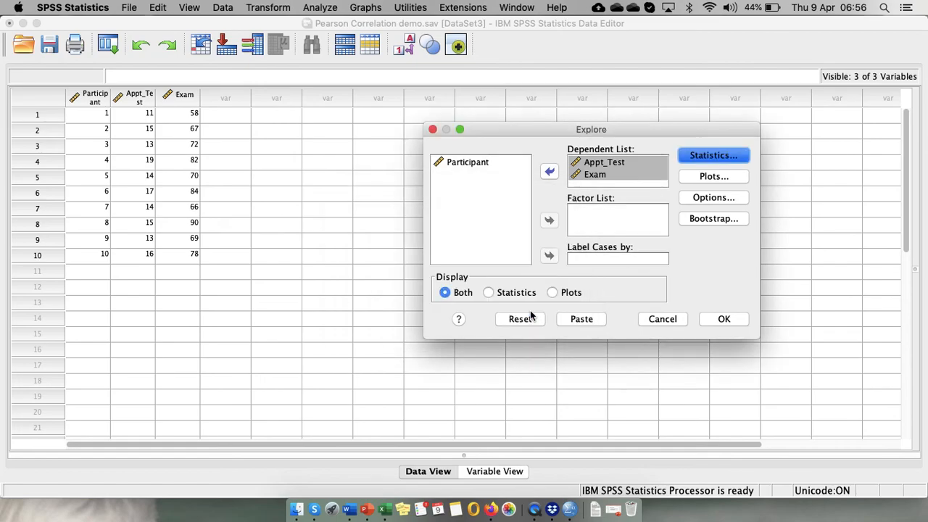
- Include histograms and normality plots with tests in the Explore analysis, and run it
{"action": "left_click", "coordinate": [709, 178]}
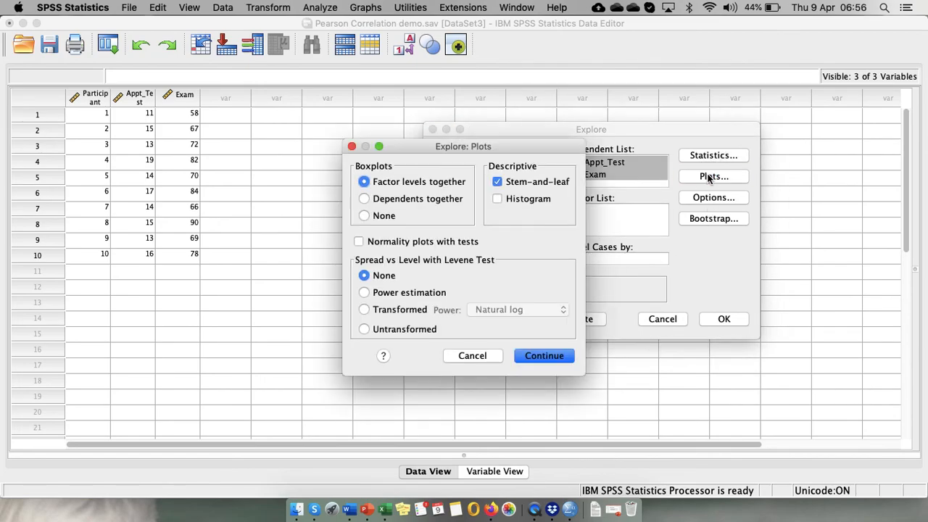
{"action": "left_click", "coordinate": [497, 199]}
{"action": "left_click", "coordinate": [359, 242]}
{"action": "left_click", "coordinate": [555, 360]}
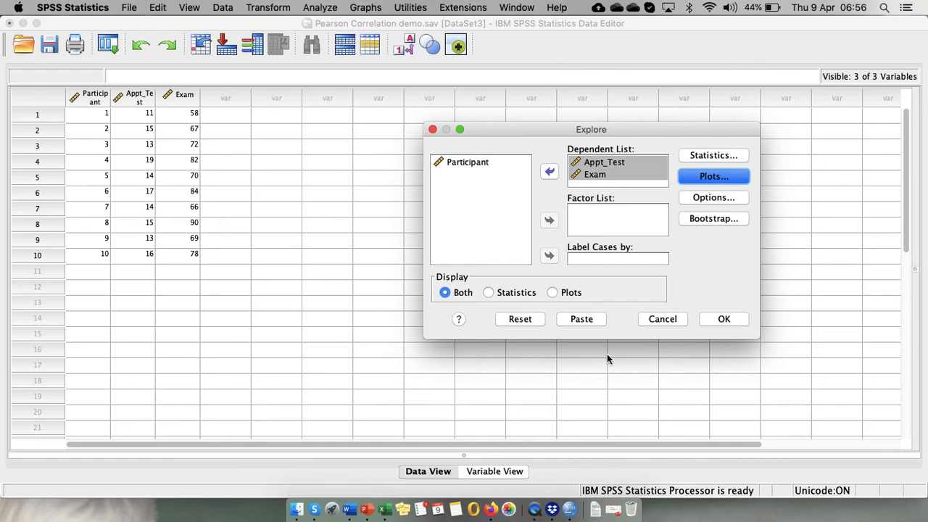
{"action": "left_click", "coordinate": [726, 318]}
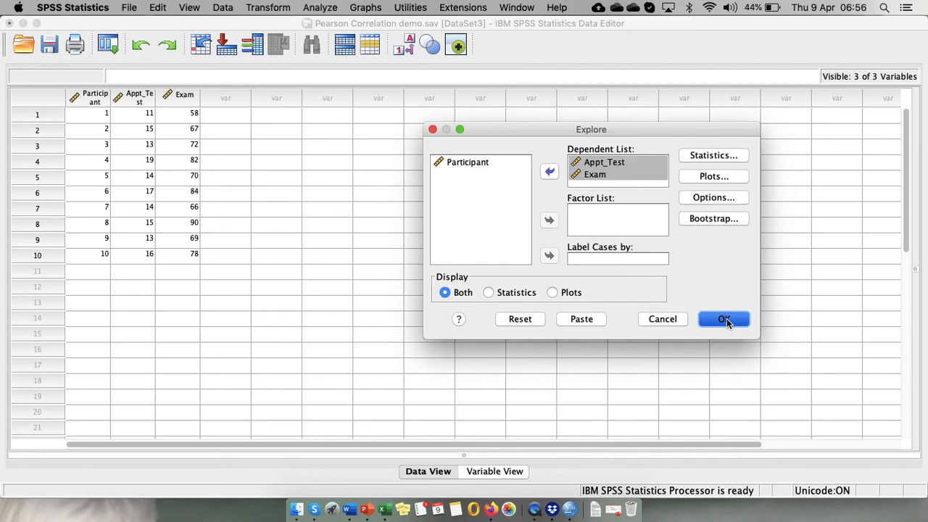
{"action": "left_click", "coordinate": [725, 319]}
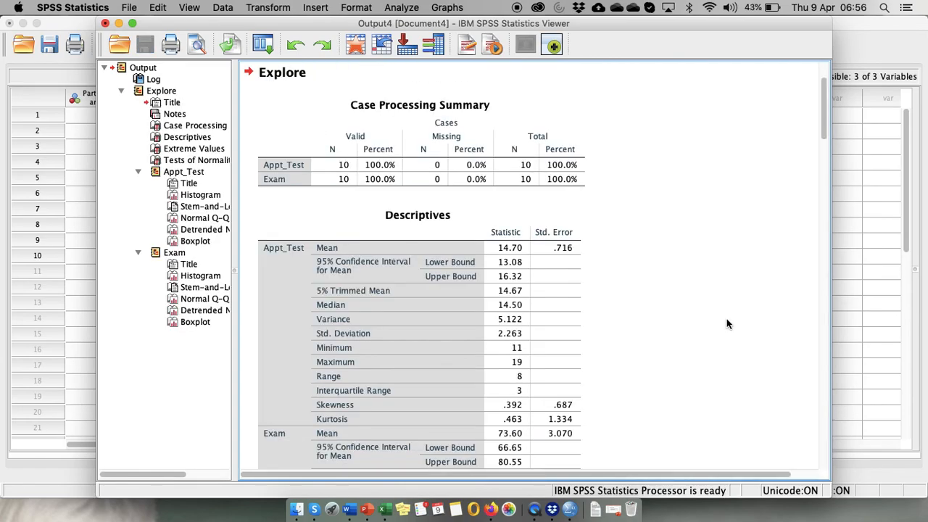
- Examine the Descriptives, Extreme Values and Tests of Normality tables for Appt_Test and Exam in the Explore output
{"action": "left_click", "coordinate": [312, 100]}
{"action": "scroll", "coordinate": [629, 345], "scroll_direction": "down", "scroll_amount": 5}
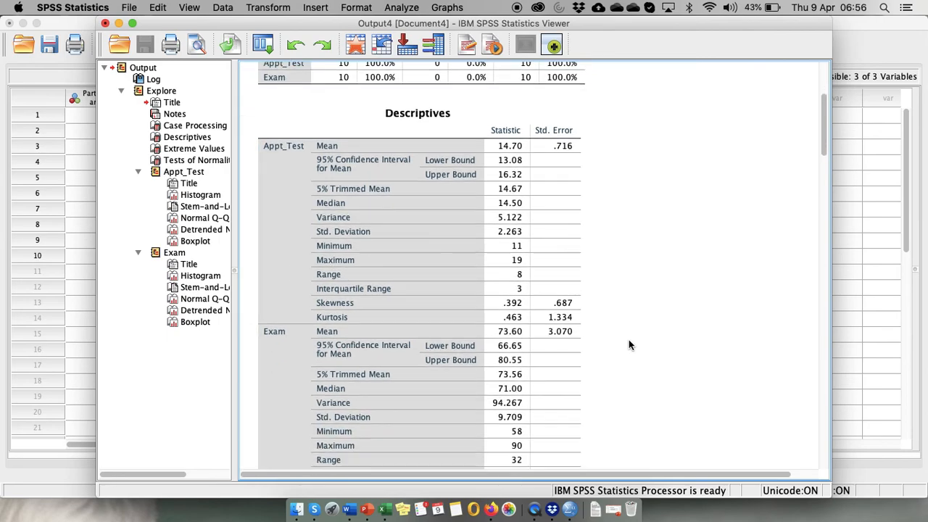
{"action": "scroll", "coordinate": [628, 345], "scroll_direction": "down", "scroll_amount": 2}
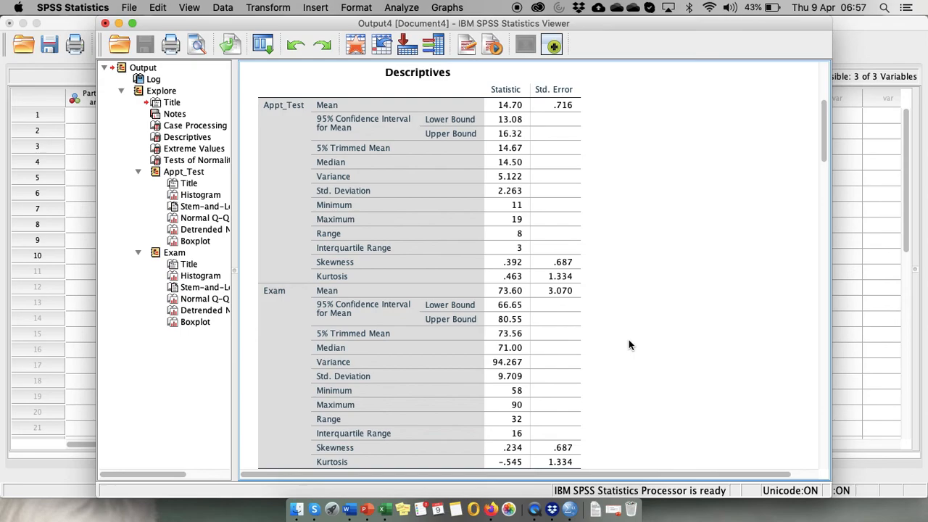
{"action": "left_click", "coordinate": [559, 332]}
{"action": "scroll", "coordinate": [649, 272], "scroll_direction": "down", "scroll_amount": 3}
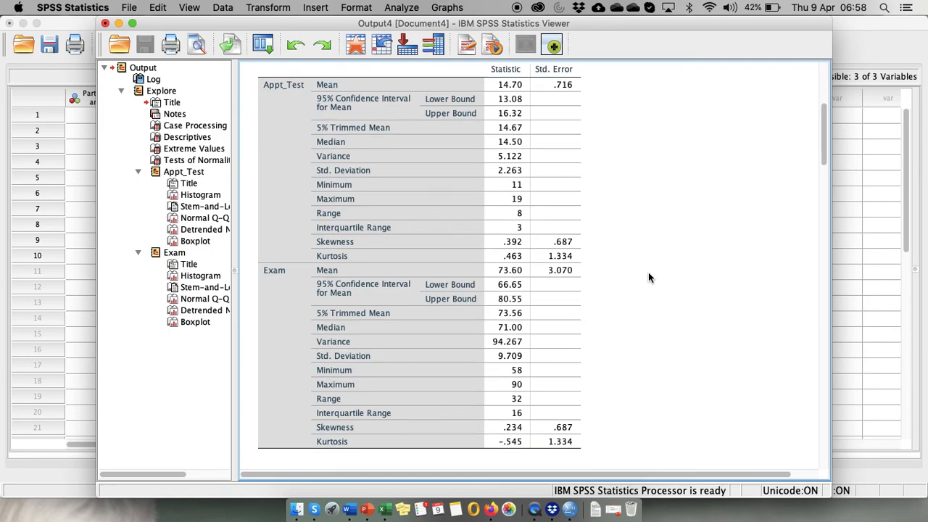
{"action": "left_click", "coordinate": [569, 249]}
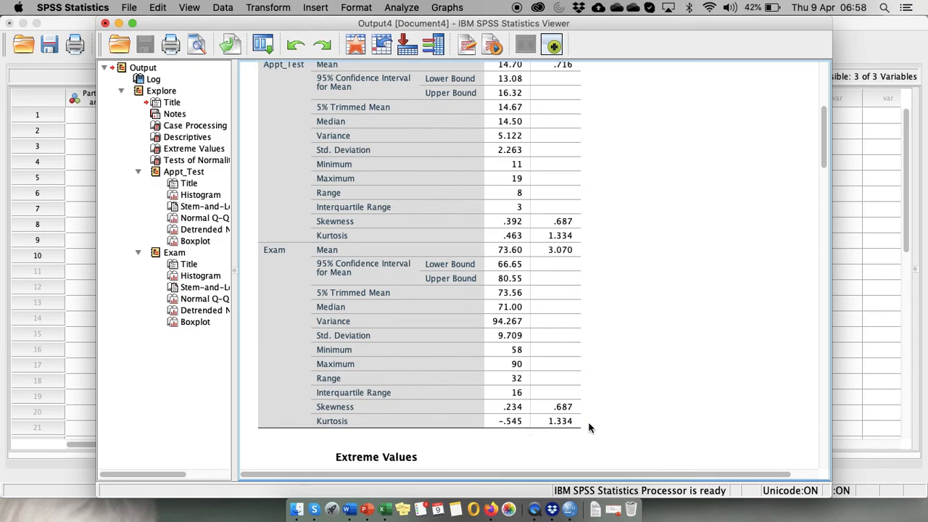
{"action": "left_click", "coordinate": [628, 434]}
{"action": "left_click", "coordinate": [572, 255]}
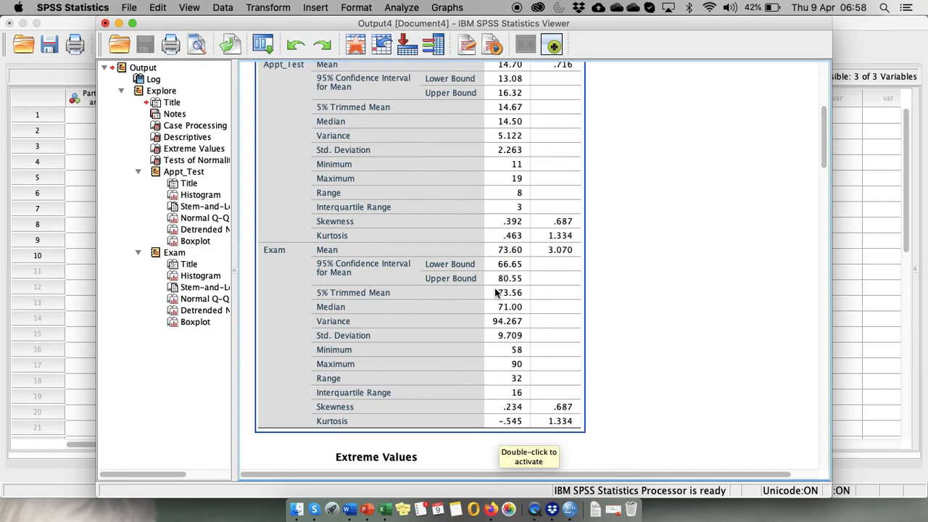
{"action": "left_click", "coordinate": [635, 429]}
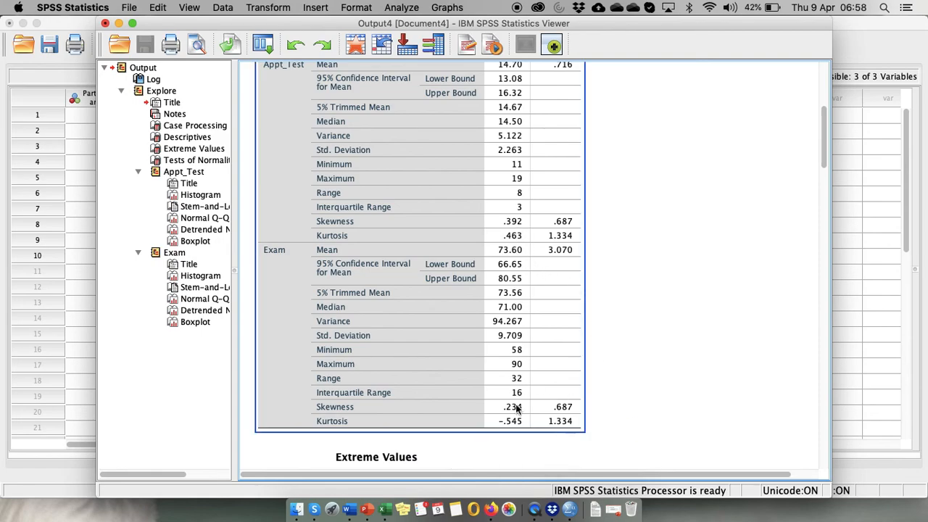
{"action": "scroll", "coordinate": [805, 393], "scroll_direction": "down", "scroll_amount": 8}
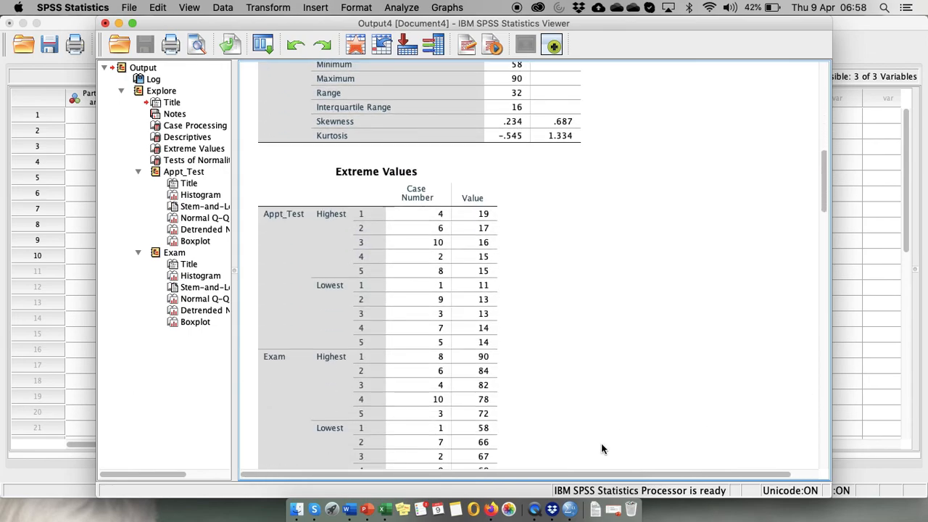
{"action": "scroll", "coordinate": [601, 449], "scroll_direction": "down", "scroll_amount": 5}
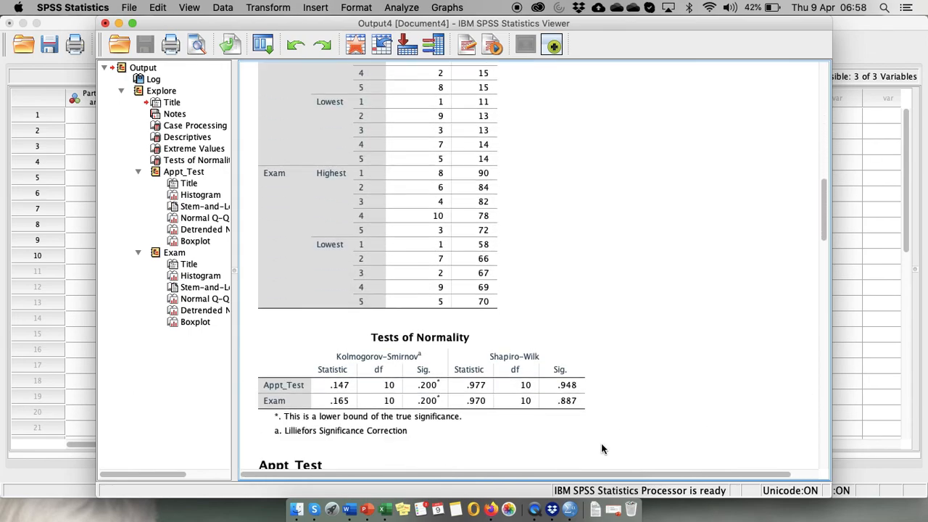
{"action": "scroll", "coordinate": [601, 450], "scroll_direction": "down", "scroll_amount": 3}
{"action": "left_click", "coordinate": [454, 310]}
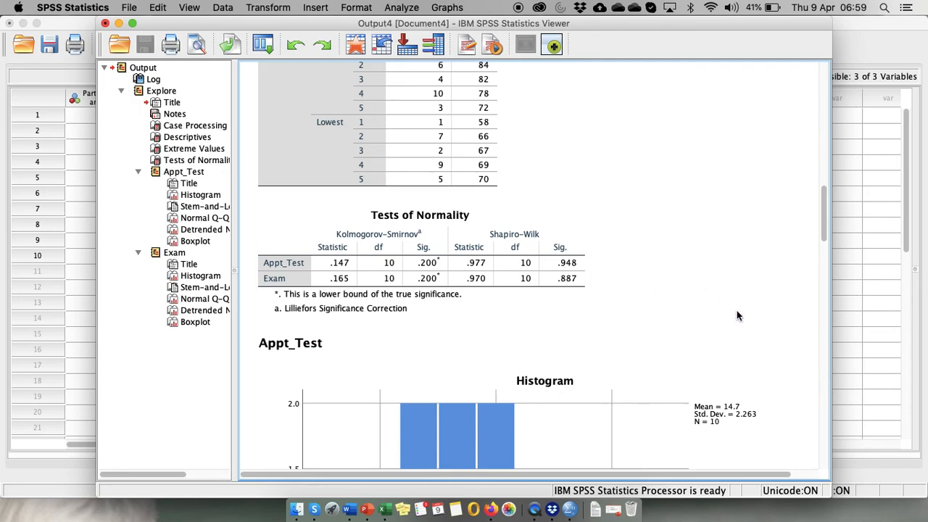
- Examine the histograms and boxplots of Appt_Test and Exam for distribution shape and outliers
{"action": "scroll", "coordinate": [737, 315], "scroll_direction": "down", "scroll_amount": 5}
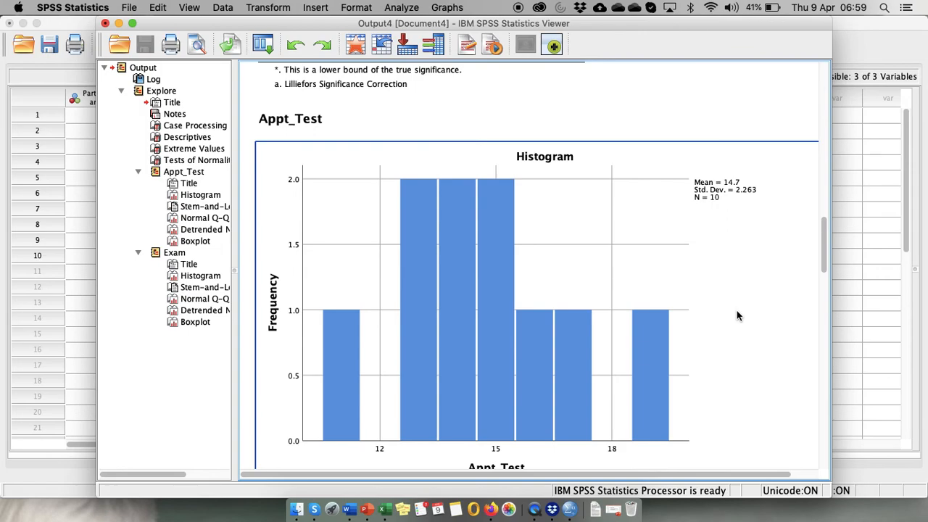
{"action": "scroll", "coordinate": [737, 316], "scroll_direction": "down", "scroll_amount": 15}
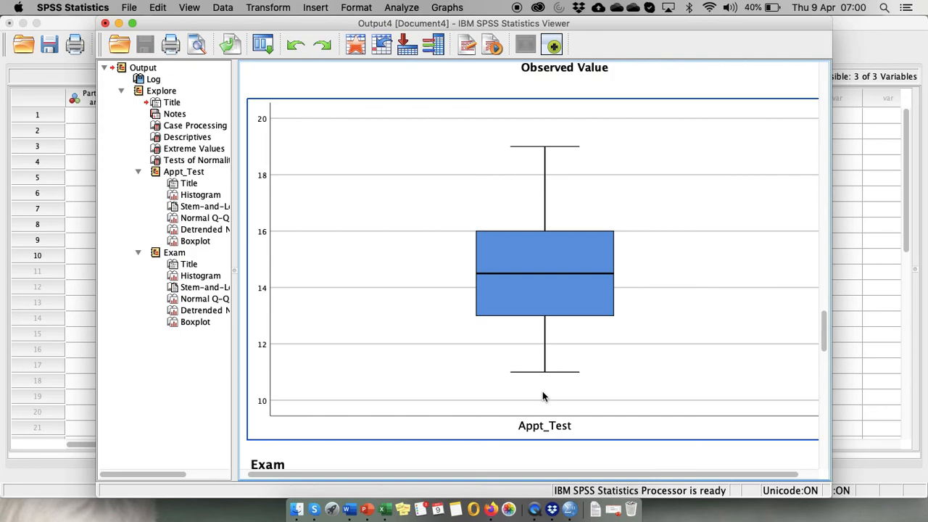
{"action": "scroll", "coordinate": [542, 392], "scroll_direction": "down", "scroll_amount": 10}
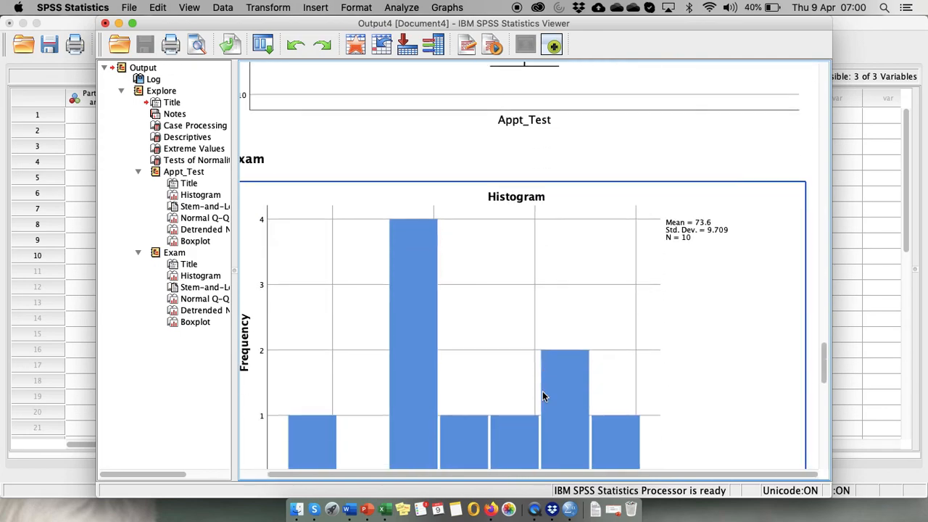
{"action": "scroll", "coordinate": [542, 390], "scroll_direction": "down", "scroll_amount": 5}
{"action": "scroll", "coordinate": [542, 391], "scroll_direction": "up", "scroll_amount": 4}
{"action": "scroll", "coordinate": [543, 391], "scroll_direction": "down", "scroll_amount": 1}
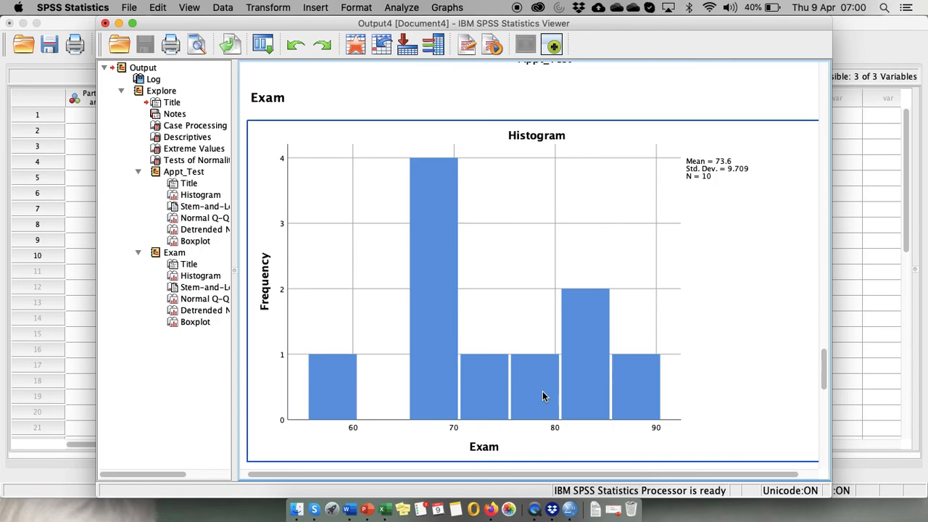
{"action": "scroll", "coordinate": [542, 392], "scroll_direction": "down", "scroll_amount": 20}
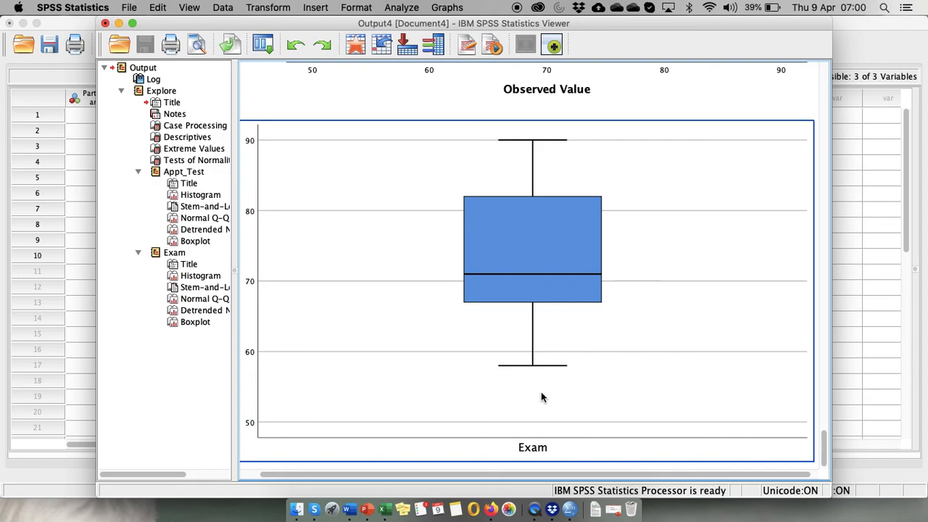
{"action": "left_click", "coordinate": [99, 412]}
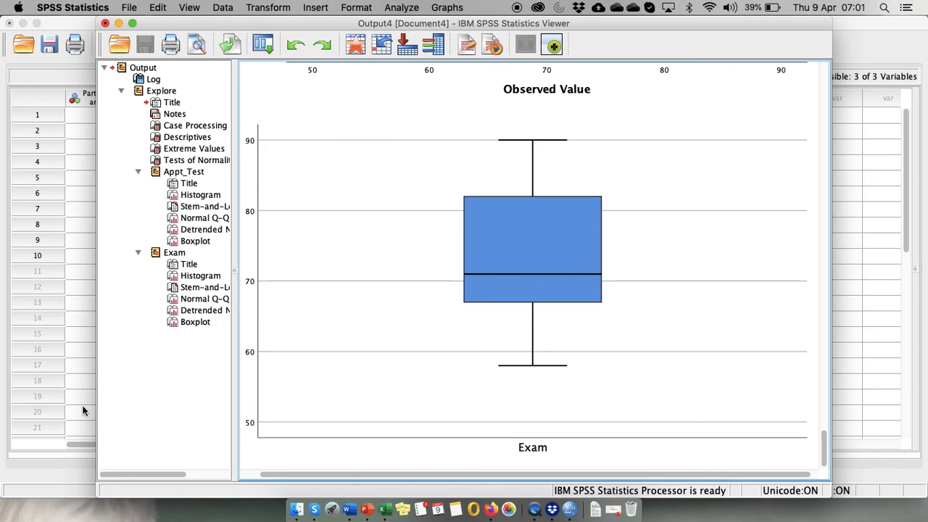
{"action": "left_click", "coordinate": [298, 379]}
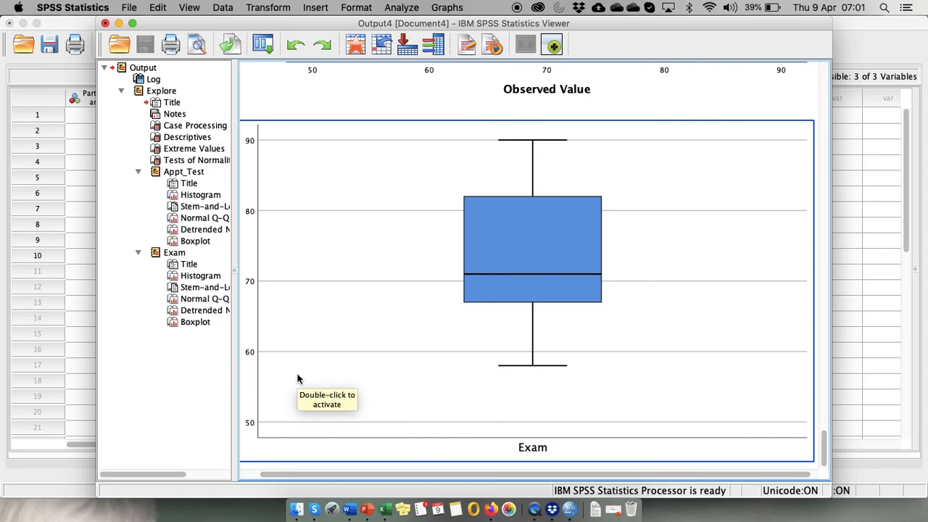
- Open the Chart Builder and stop its measurement-level notice from being shown again
{"action": "left_click", "coordinate": [407, 10]}
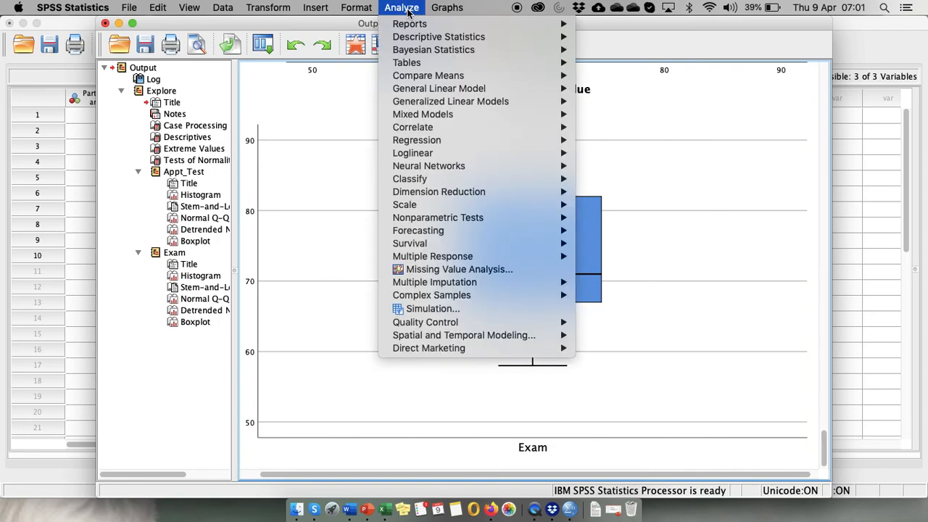
{"action": "mouse_move", "coordinate": [464, 8]}
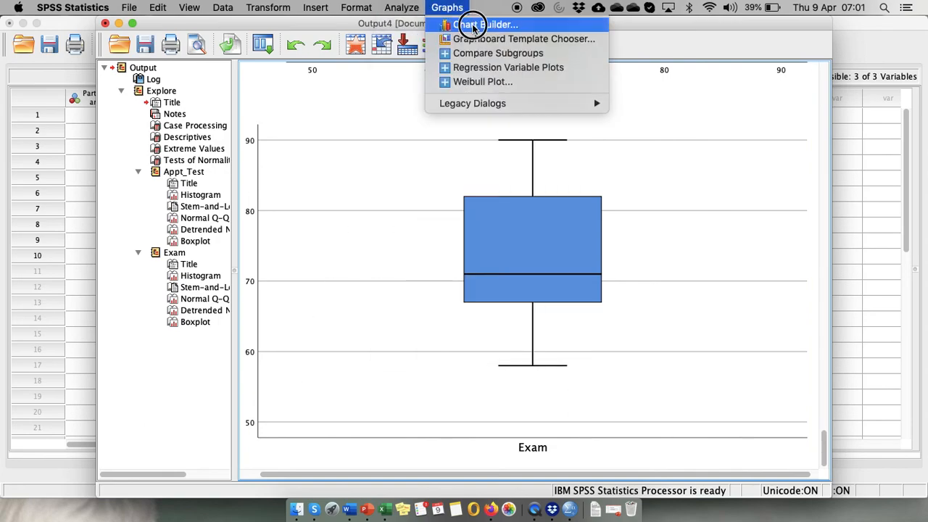
{"action": "left_click", "coordinate": [473, 26]}
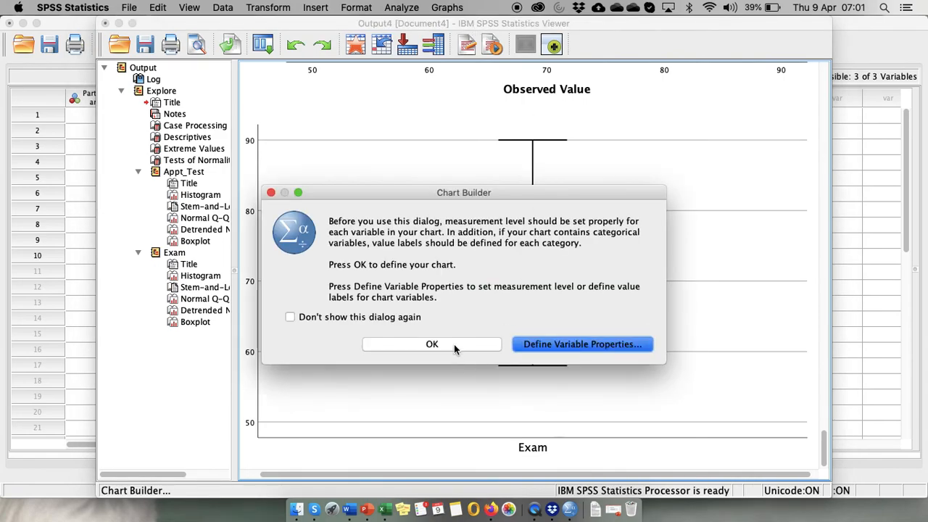
{"action": "left_click", "coordinate": [299, 317]}
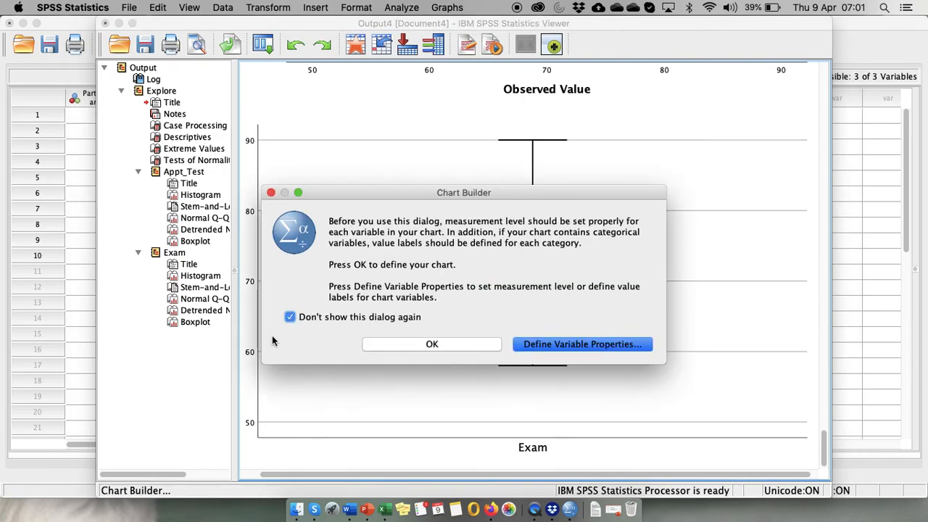
{"action": "left_click", "coordinate": [409, 345]}
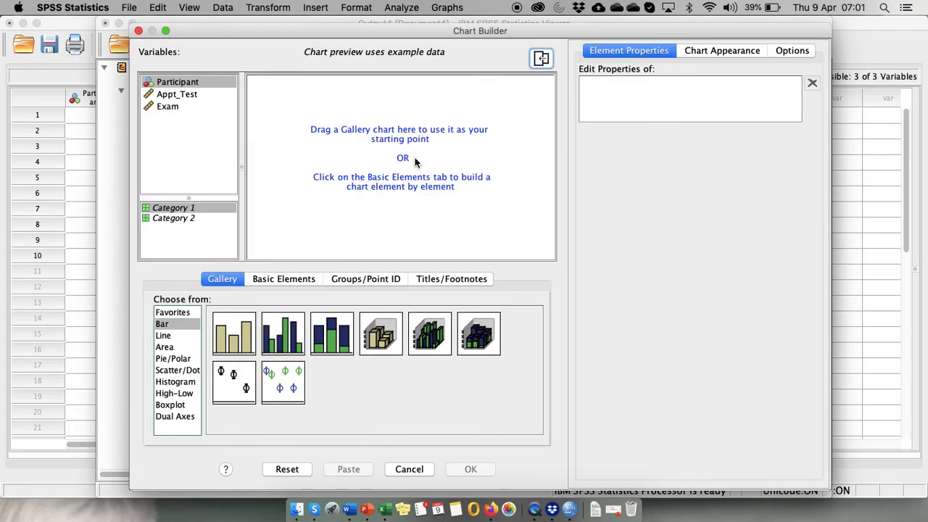
- Create a simple scatter plot with Appt_Test on the x-axis and Exam on the y-axis
{"action": "left_click", "coordinate": [186, 371]}
{"action": "left_click_drag", "start_coordinate": [233, 348], "coordinate": [331, 210]}
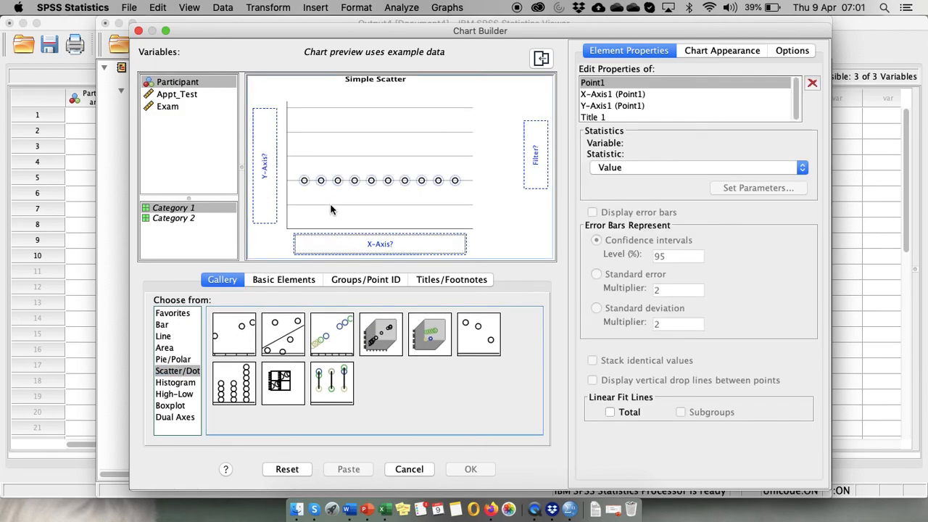
{"action": "left_click", "coordinate": [161, 100]}
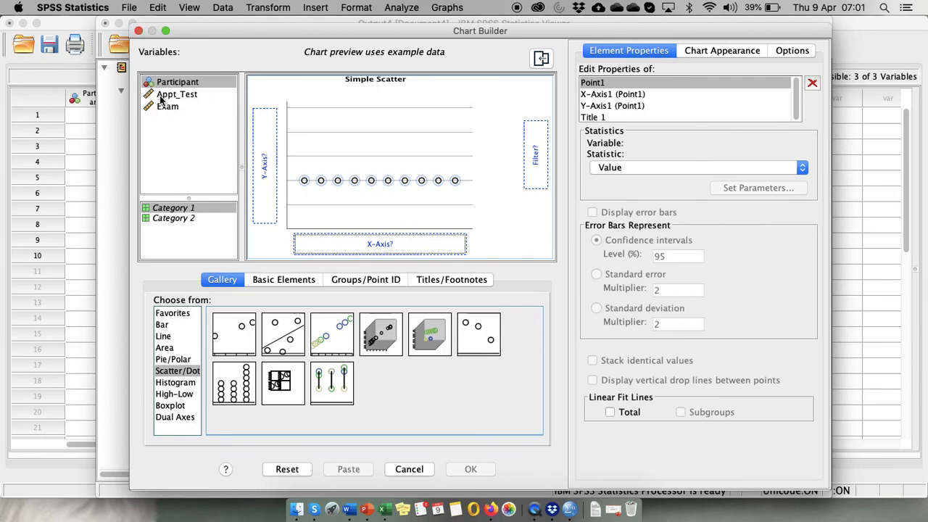
{"action": "left_click", "coordinate": [161, 100]}
{"action": "left_click_drag", "start_coordinate": [161, 100], "coordinate": [355, 245]}
{"action": "left_click_drag", "start_coordinate": [170, 108], "coordinate": [261, 150]}
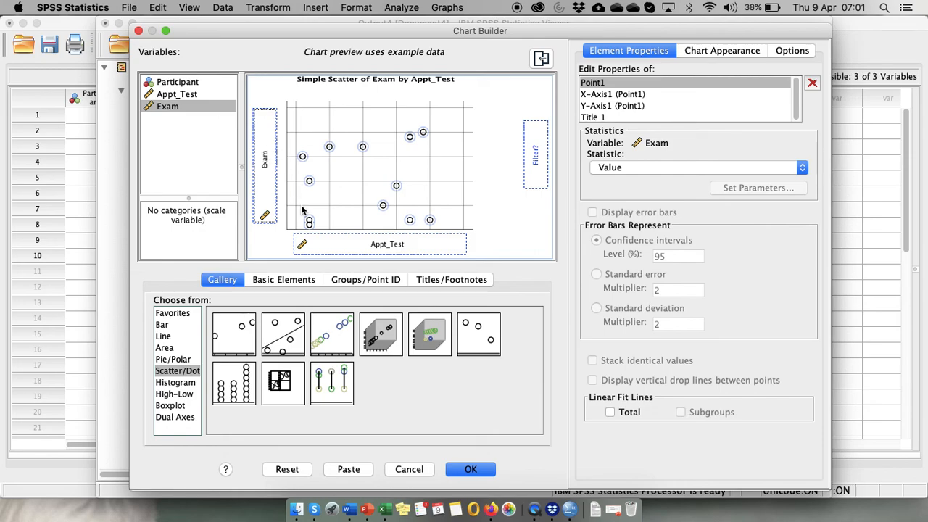
{"action": "left_click", "coordinate": [472, 470]}
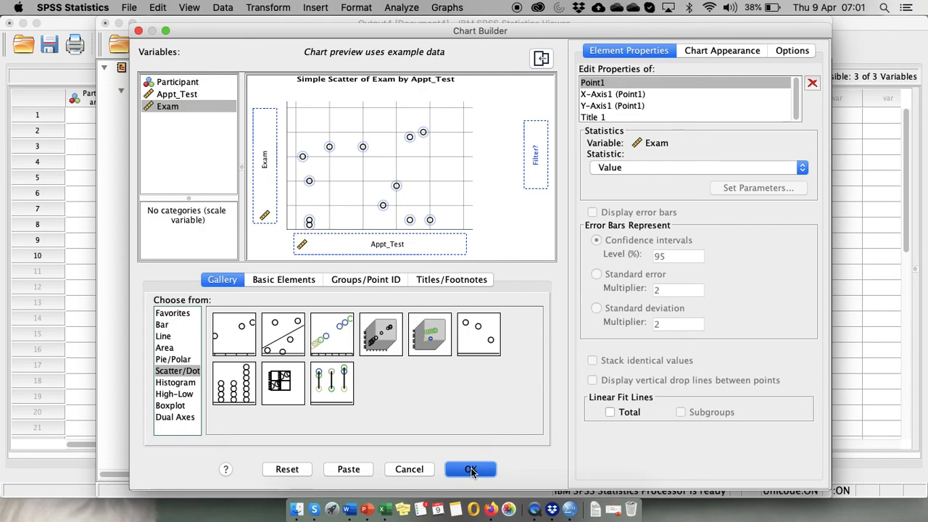
{"action": "left_click", "coordinate": [471, 470]}
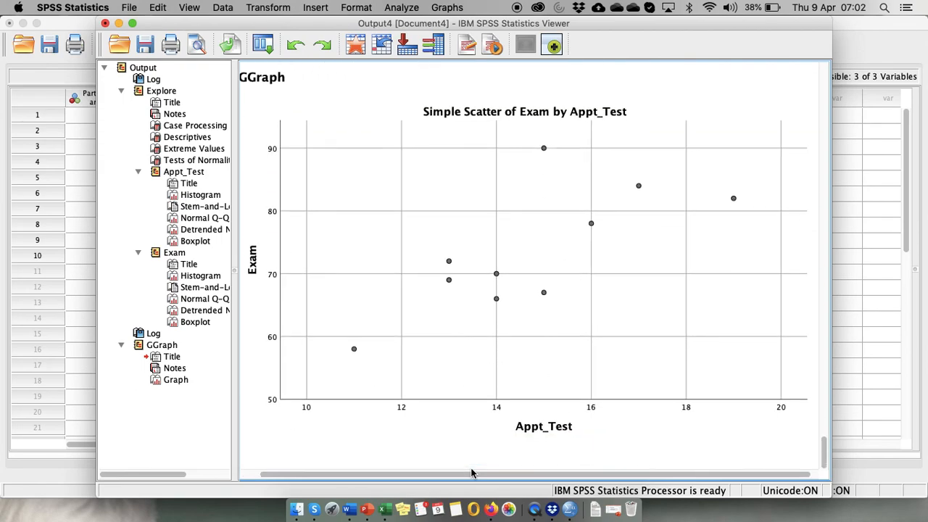
{"action": "left_click", "coordinate": [308, 394]}
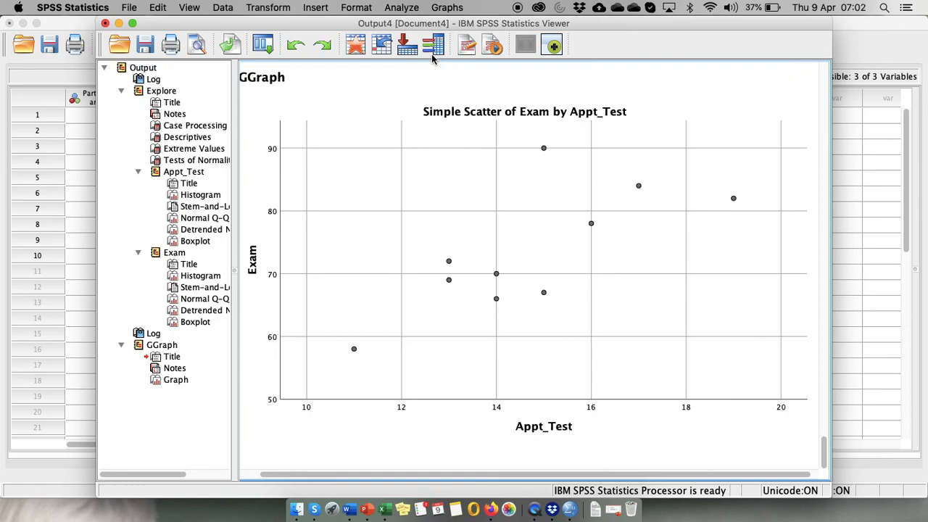
- Start a bivariate correlation analysis with Appt_Test and Exam as its variables
{"action": "left_click", "coordinate": [403, 8]}
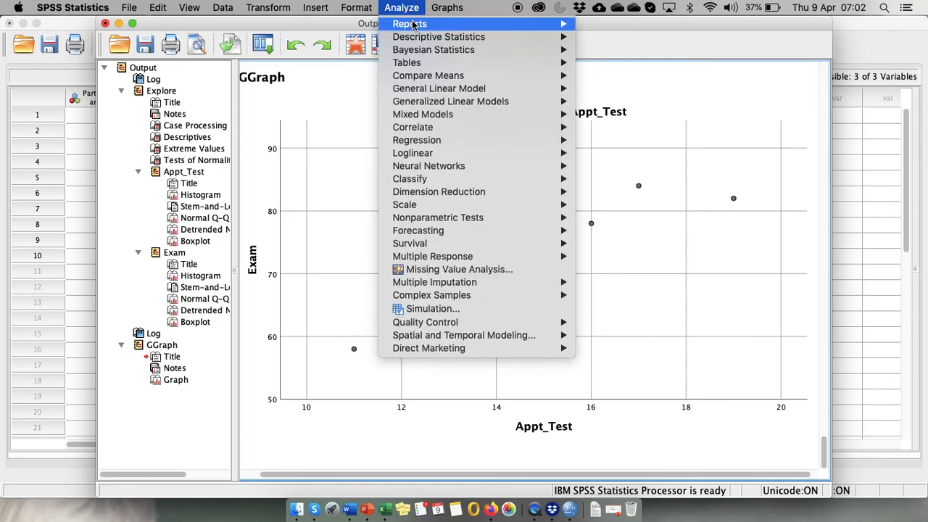
{"action": "mouse_move", "coordinate": [566, 130]}
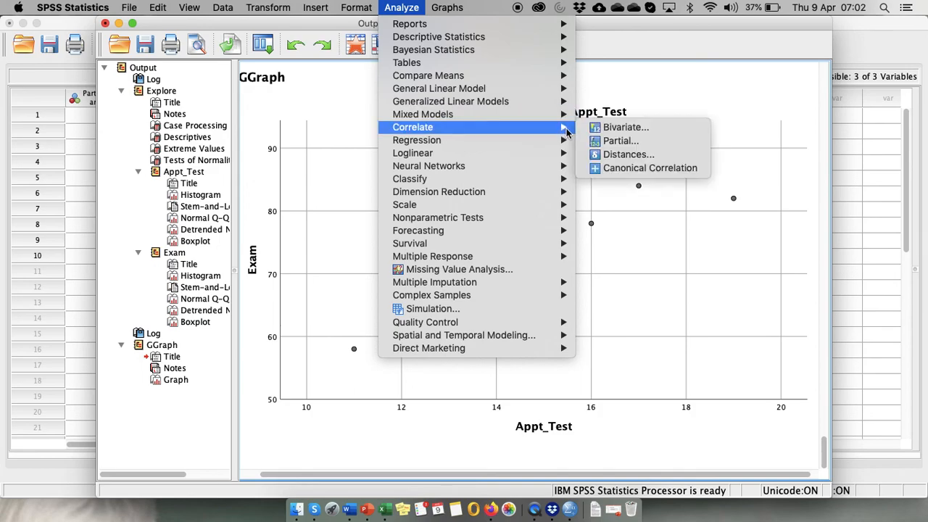
{"action": "left_click", "coordinate": [606, 129]}
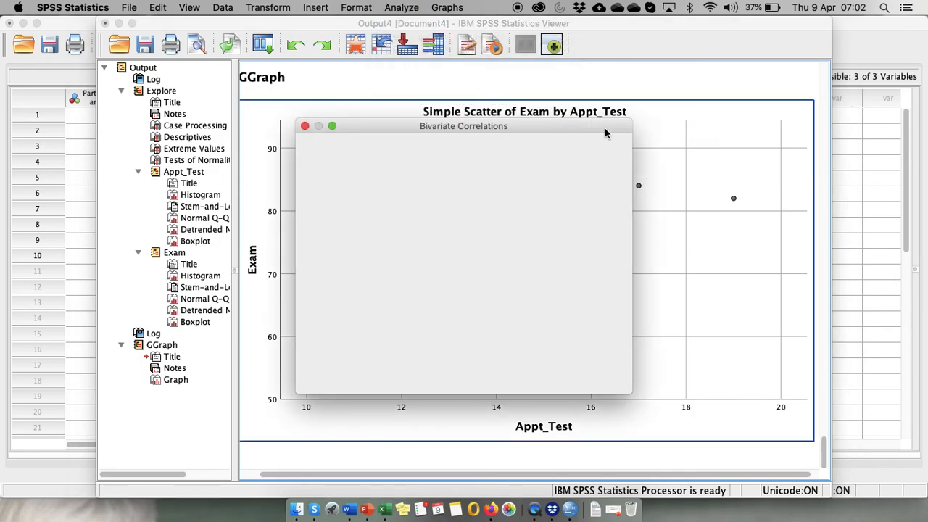
{"action": "left_click", "coordinate": [366, 173]}
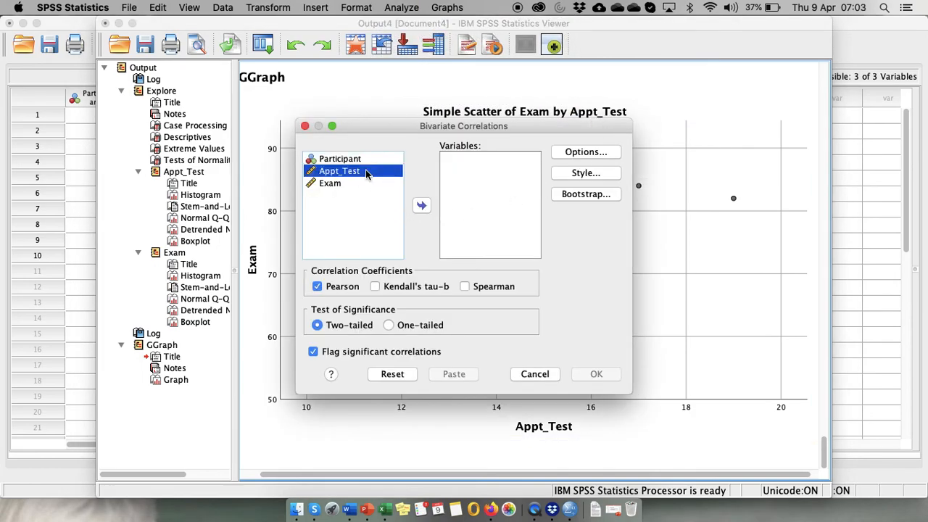
{"action": "key", "text": "shift+Down"}
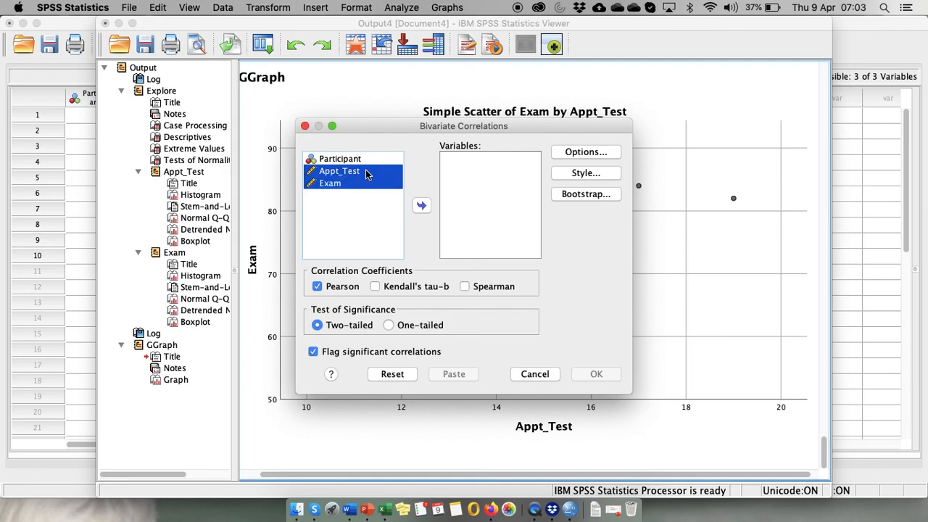
{"action": "left_click", "coordinate": [422, 206]}
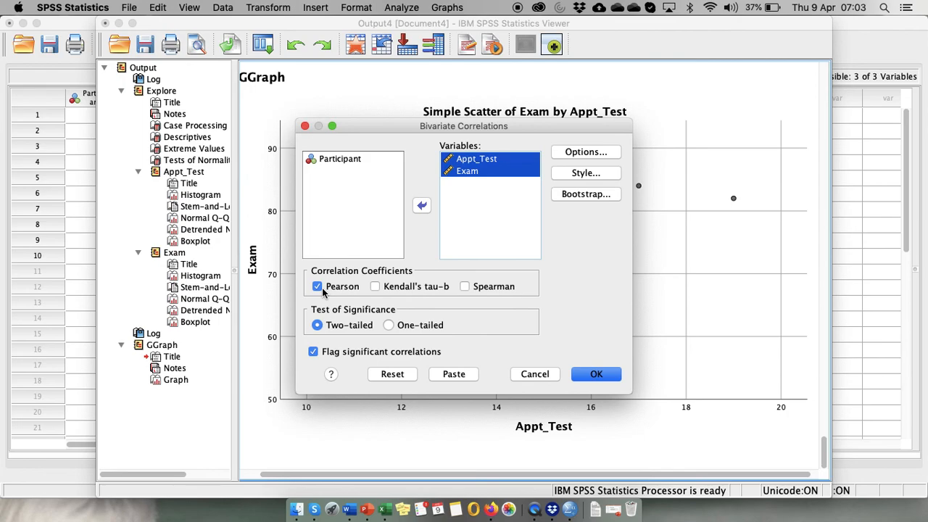
- Run the Pearson correlation with a one-tailed significance test and with means and standard deviations included
{"action": "left_click", "coordinate": [388, 326]}
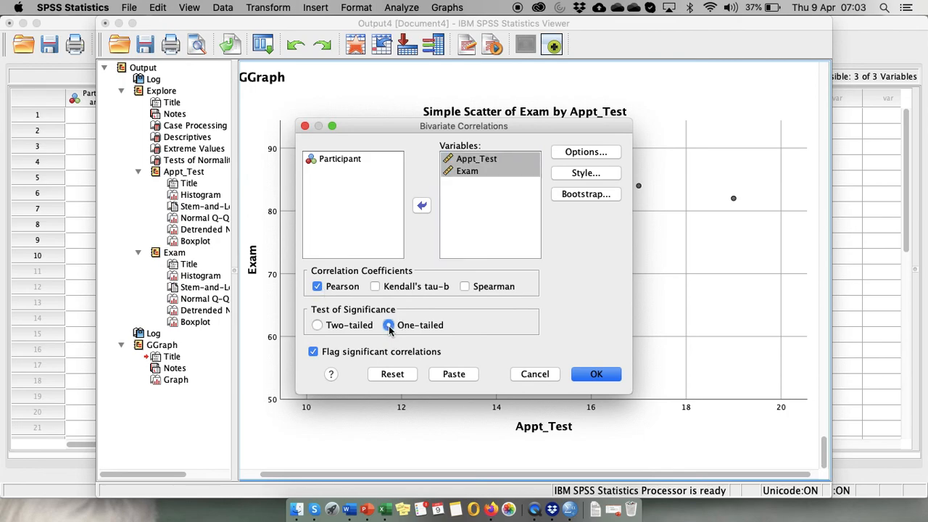
{"action": "left_click", "coordinate": [586, 153]}
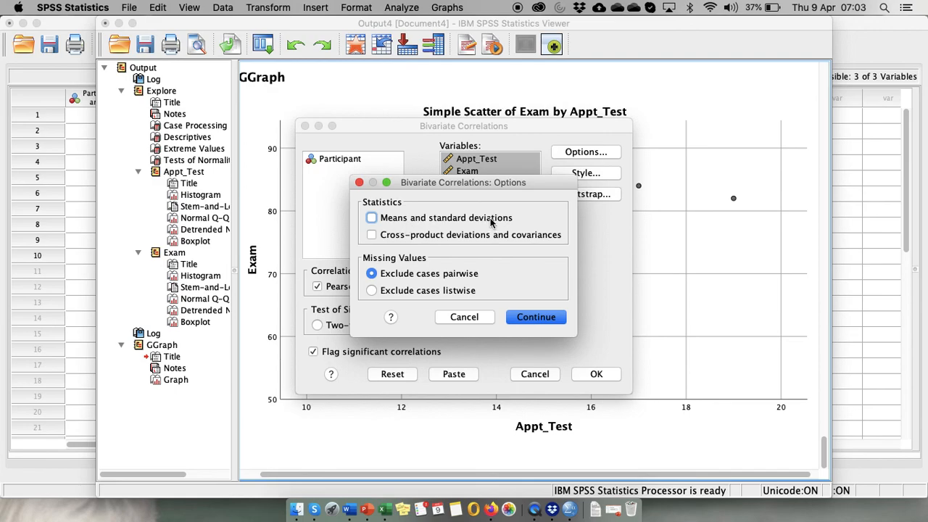
{"action": "left_click", "coordinate": [372, 218]}
{"action": "left_click", "coordinate": [539, 320]}
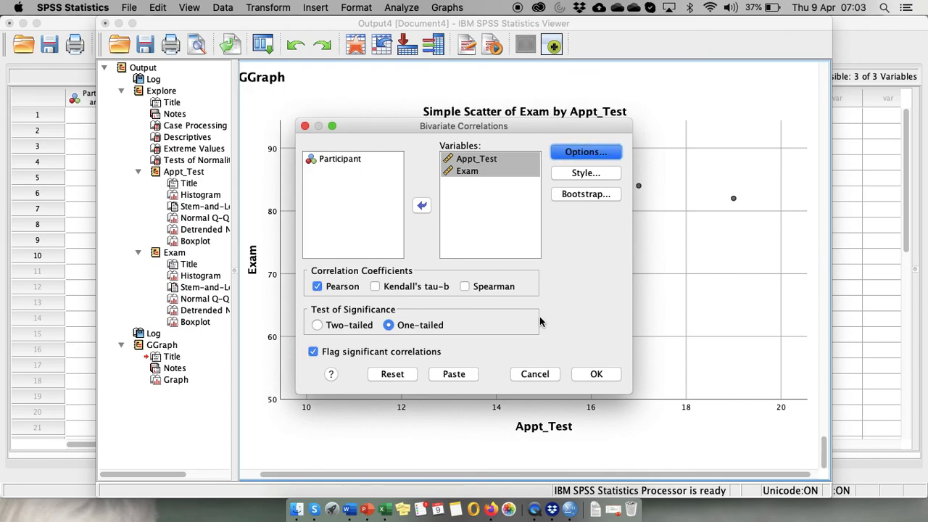
{"action": "left_click", "coordinate": [596, 375]}
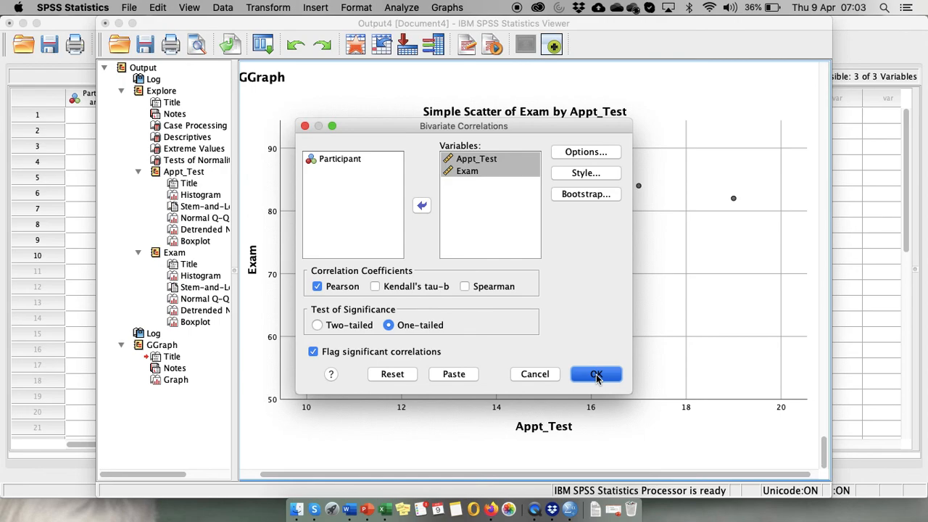
{"action": "left_click", "coordinate": [596, 375]}
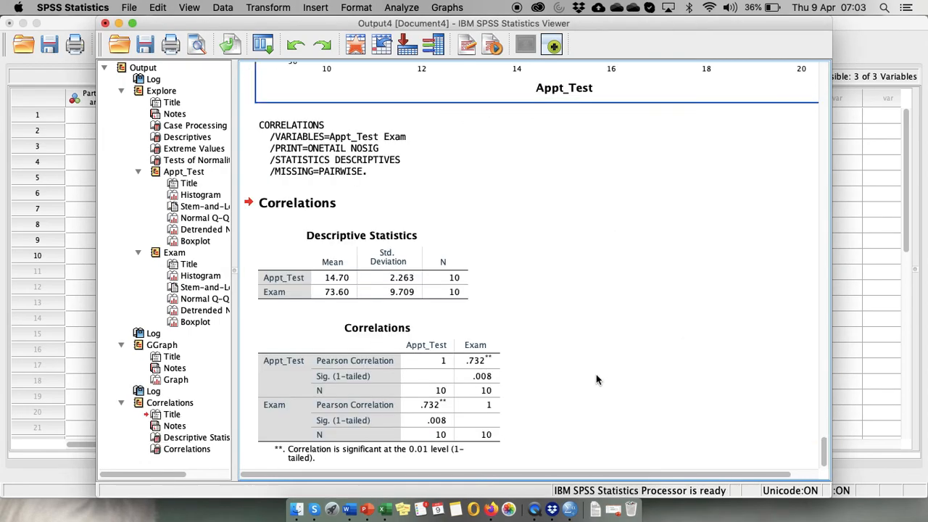
- Examine the Descriptive Statistics and Correlations tables for Appt_Test and Exam in the output
{"action": "scroll", "coordinate": [596, 374], "scroll_direction": "down", "scroll_amount": 2}
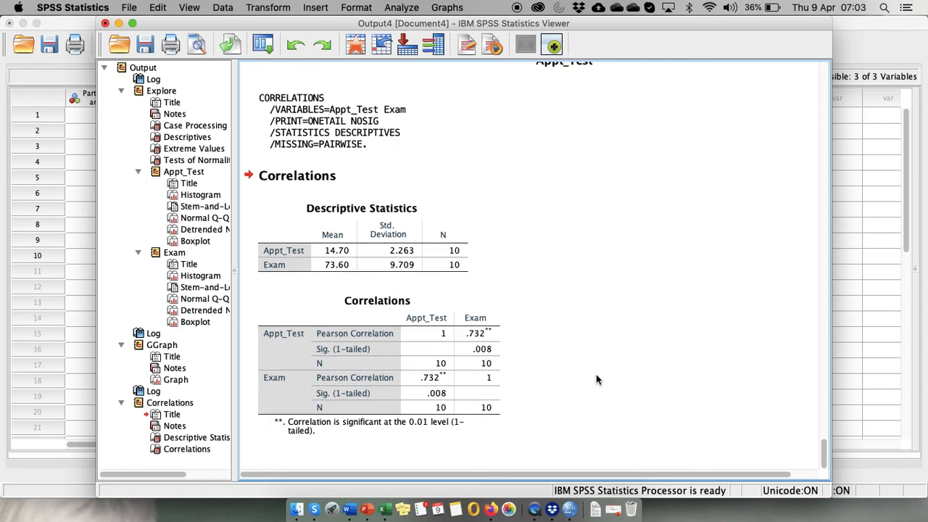
{"action": "left_click", "coordinate": [321, 227]}
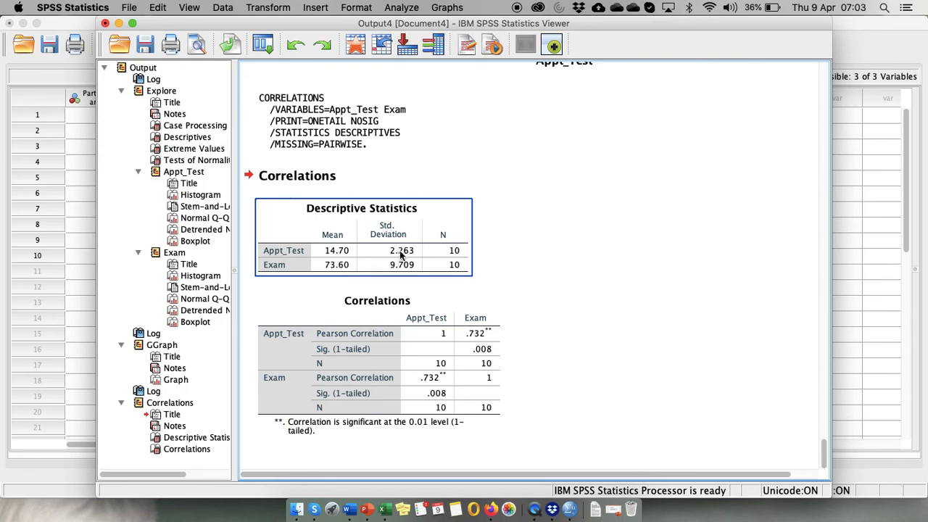
{"action": "left_click", "coordinate": [634, 313]}
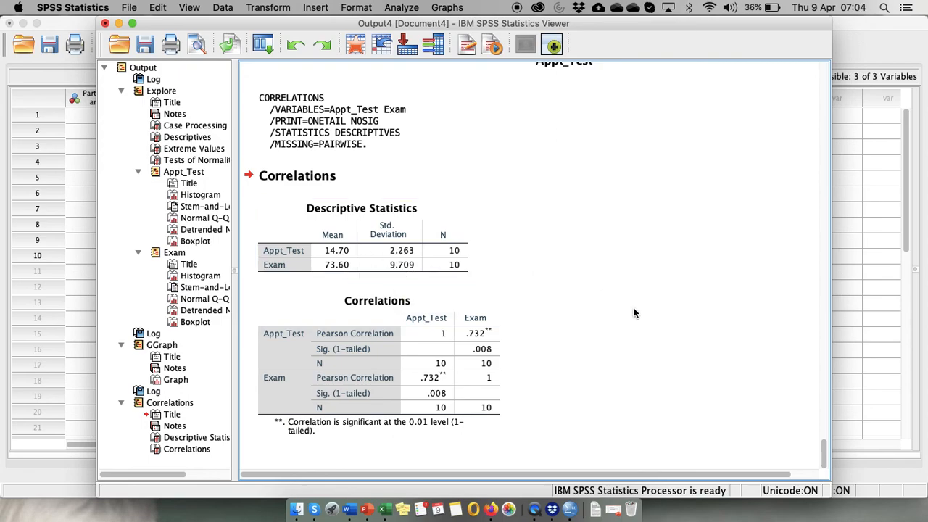
{"action": "left_click", "coordinate": [408, 437]}
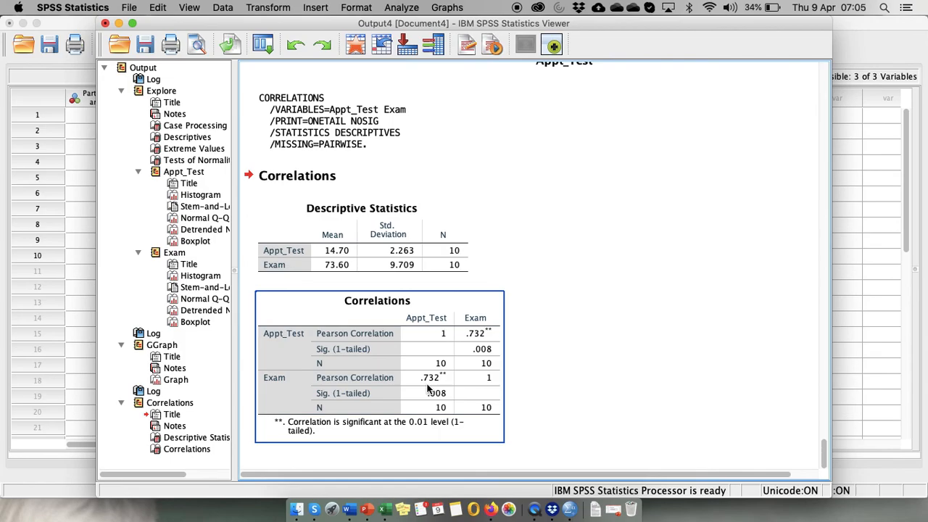
- Switch to the Pearson Correlation SPSS demo presentation in PowerPoint and view slide 4 on reporting the outcome of a correlation
{"action": "key", "text": "ctrl+Up"}
{"action": "left_click", "coordinate": [615, 516]}
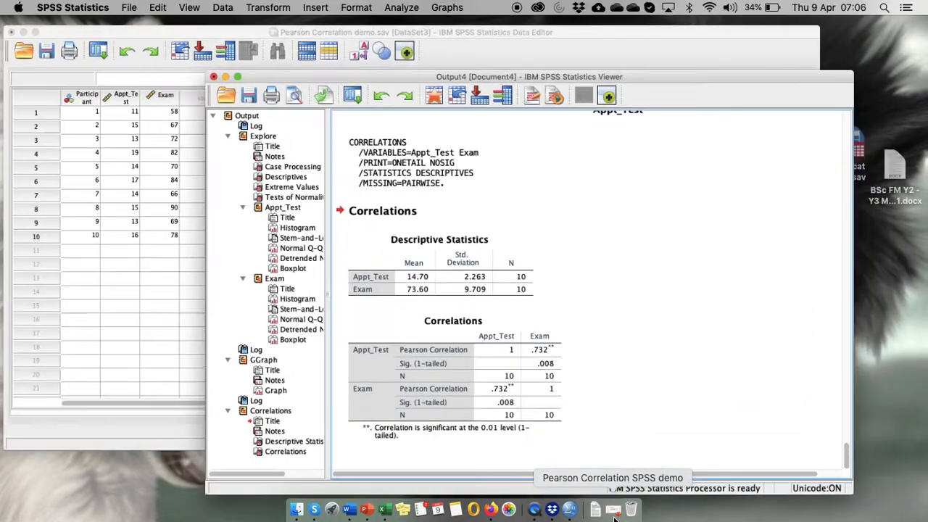
{"action": "left_click", "coordinate": [33, 234]}
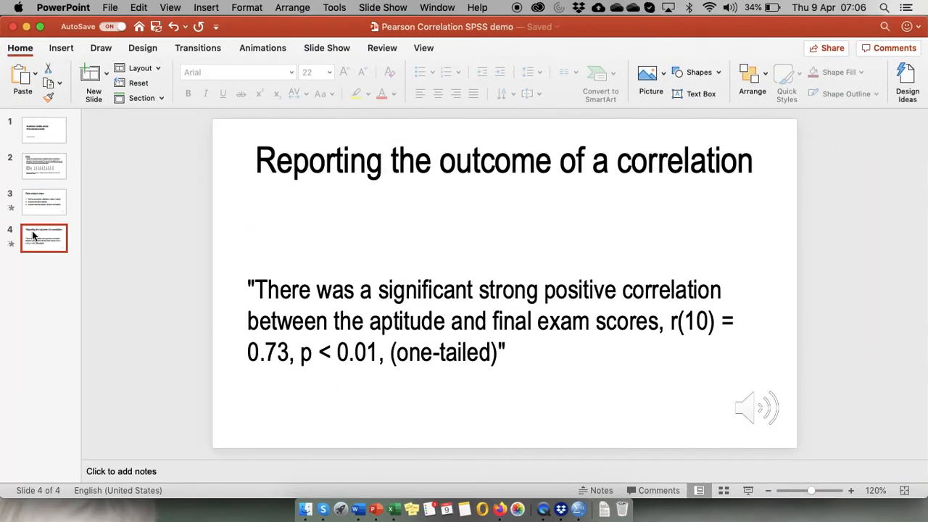